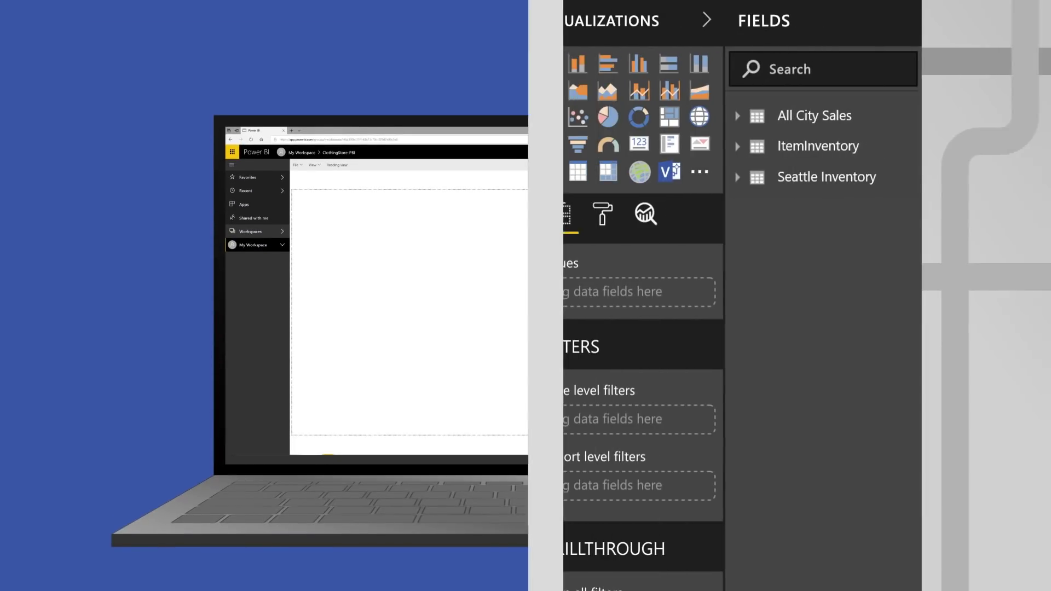
Step: Map ItemInventory's ID and Sold fields into the Visio visual and connect the store floor plan
click(861, 144)
drag(819, 250, 700, 285)
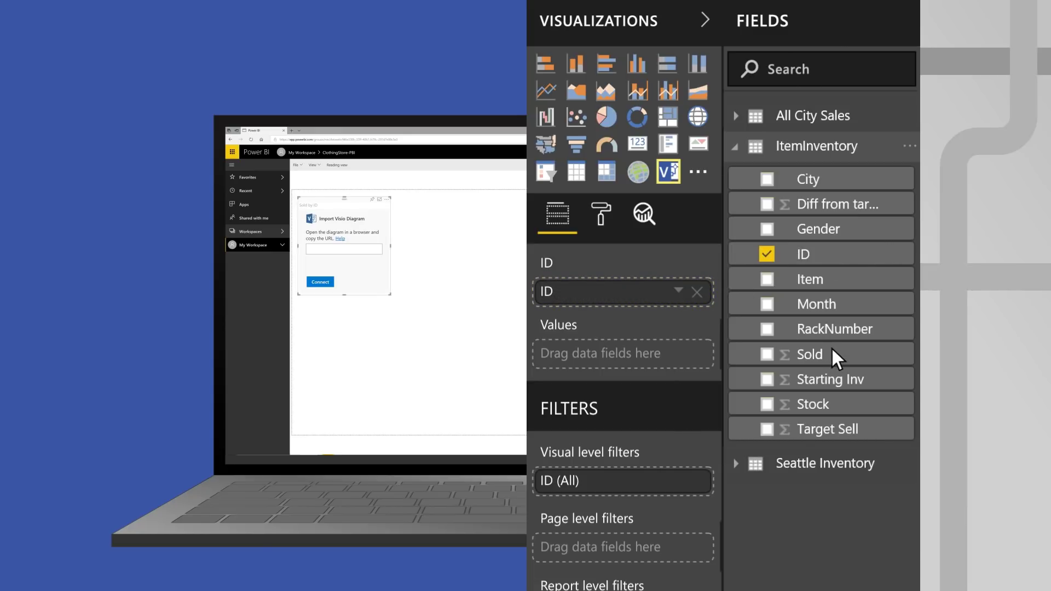
drag(821, 356, 632, 358)
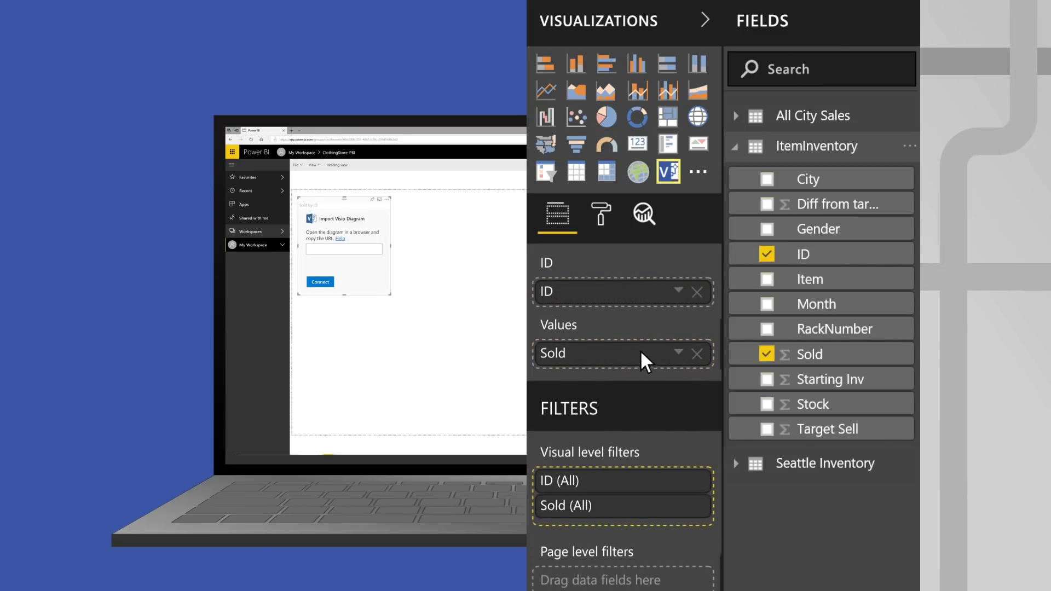
drag(838, 404, 645, 393)
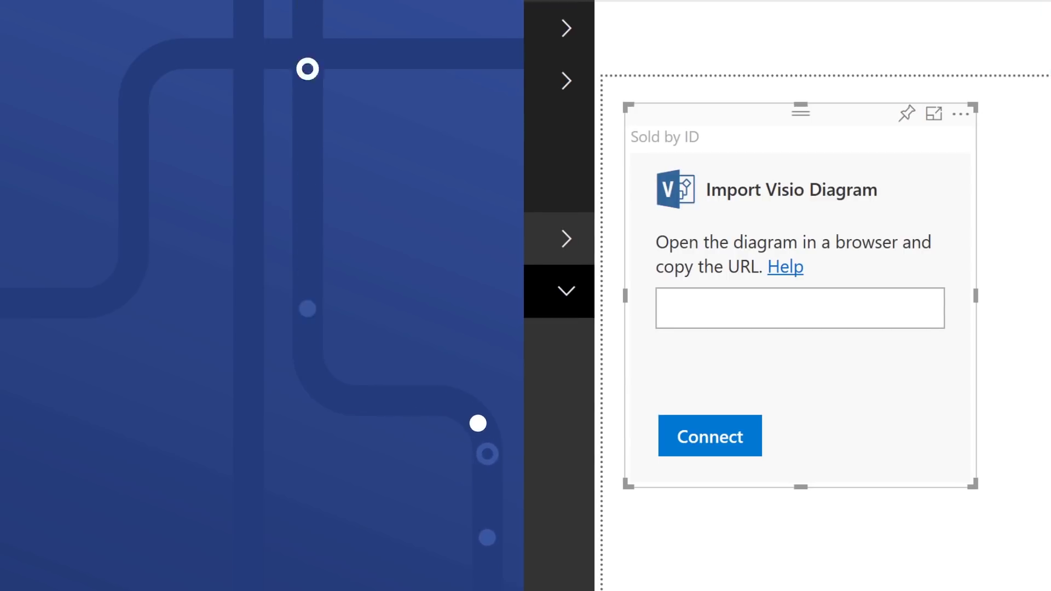
text(www.floorplan-url.com)
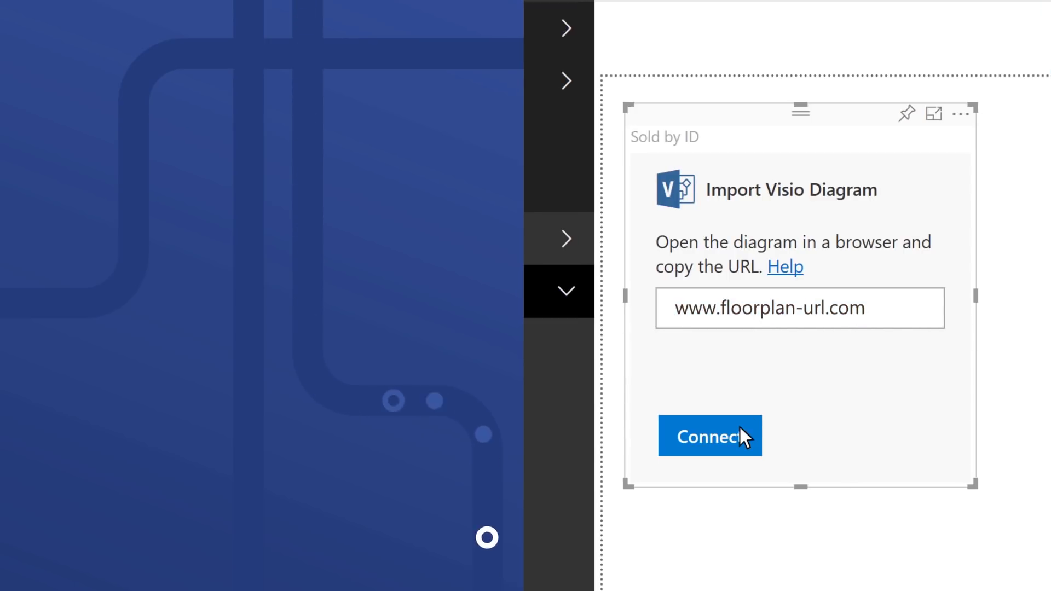
click(741, 434)
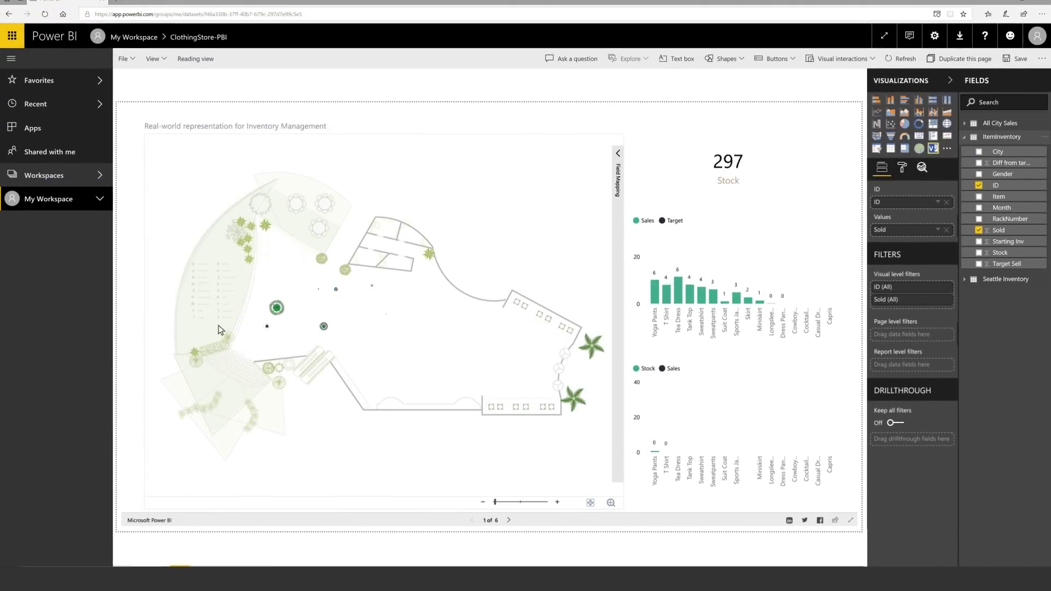
Step: In Field Mapping, display Diff from target as colours and check the red colour range
click(618, 155)
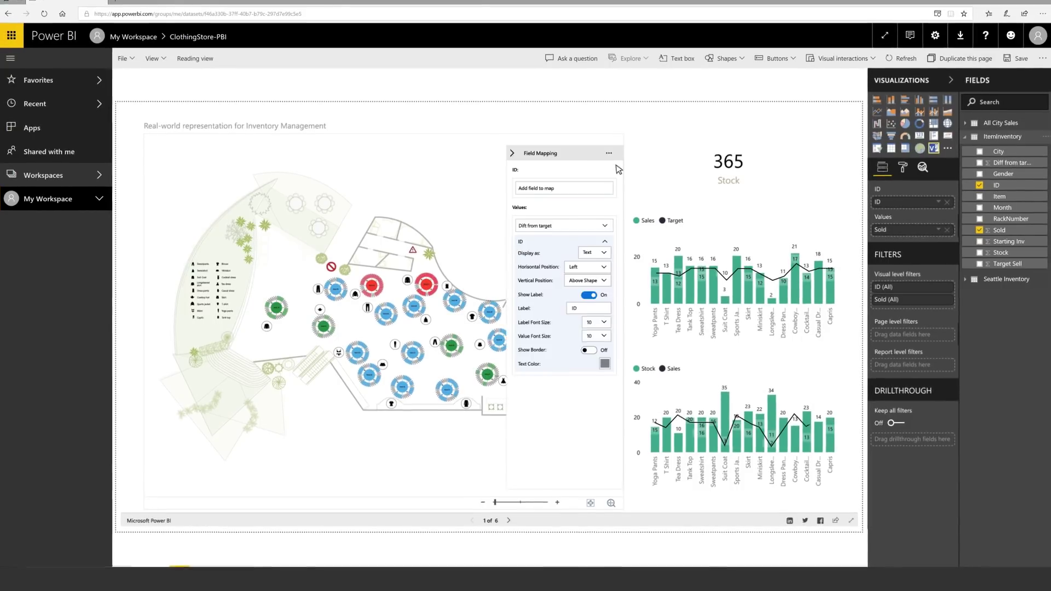
click(693, 274)
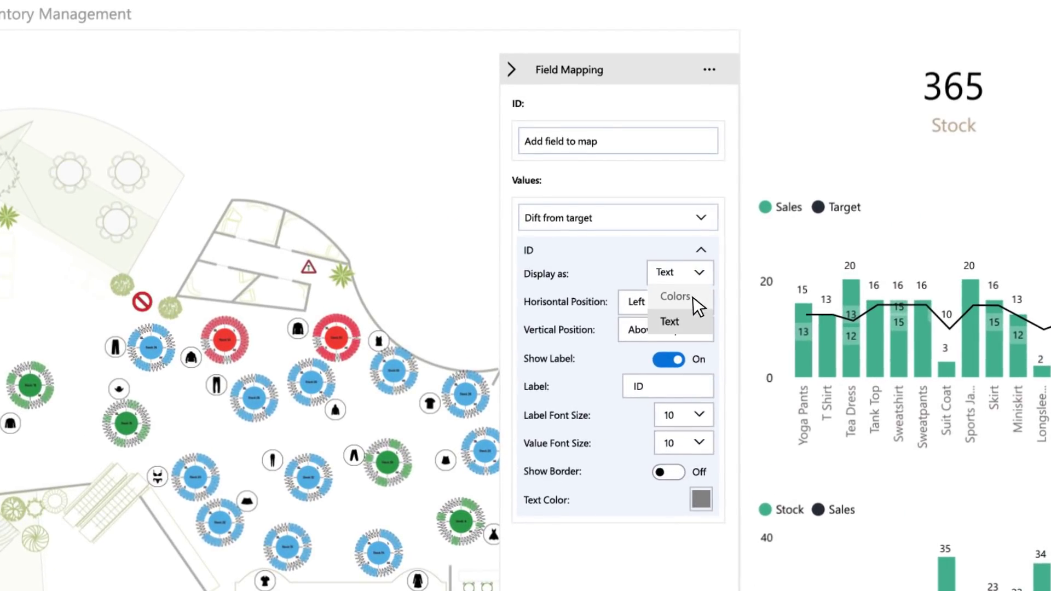
click(693, 297)
click(665, 302)
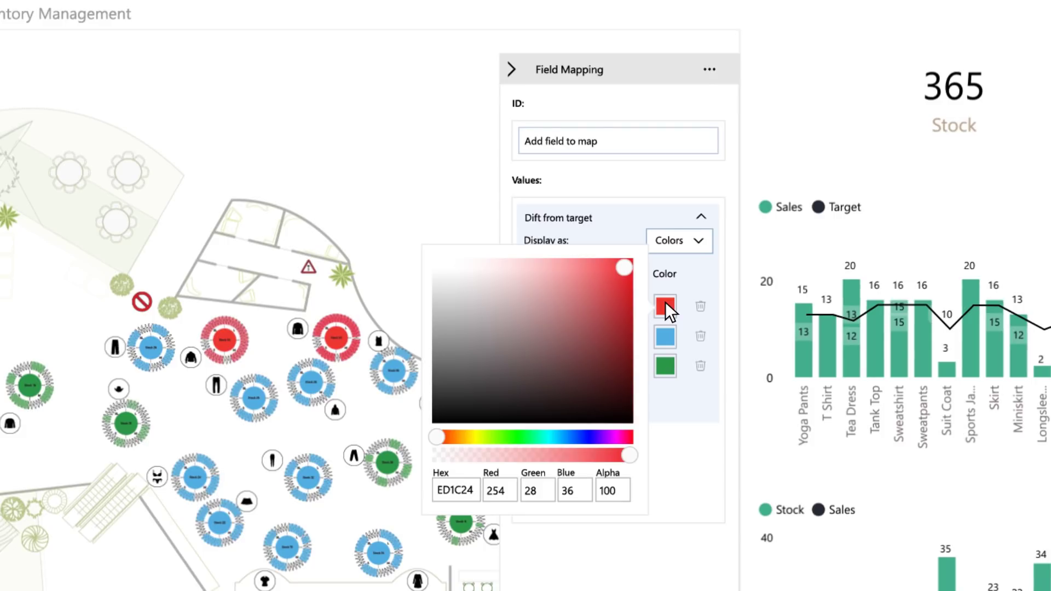
click(665, 301)
Step: Collapse Field Mapping, cross-filter the map via item bars like Sweatpants, then clear
click(512, 69)
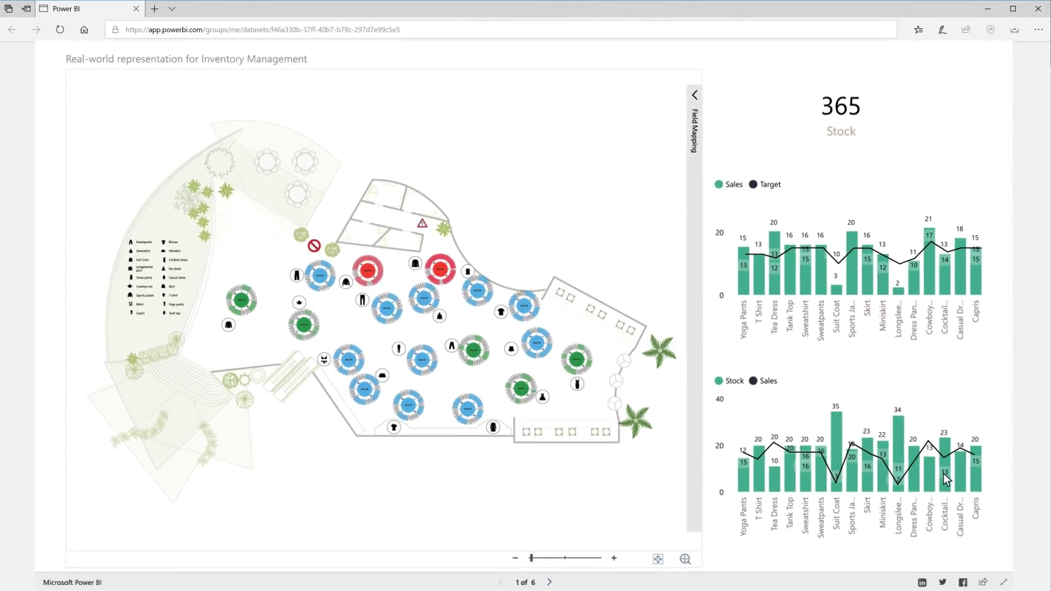
click(944, 474)
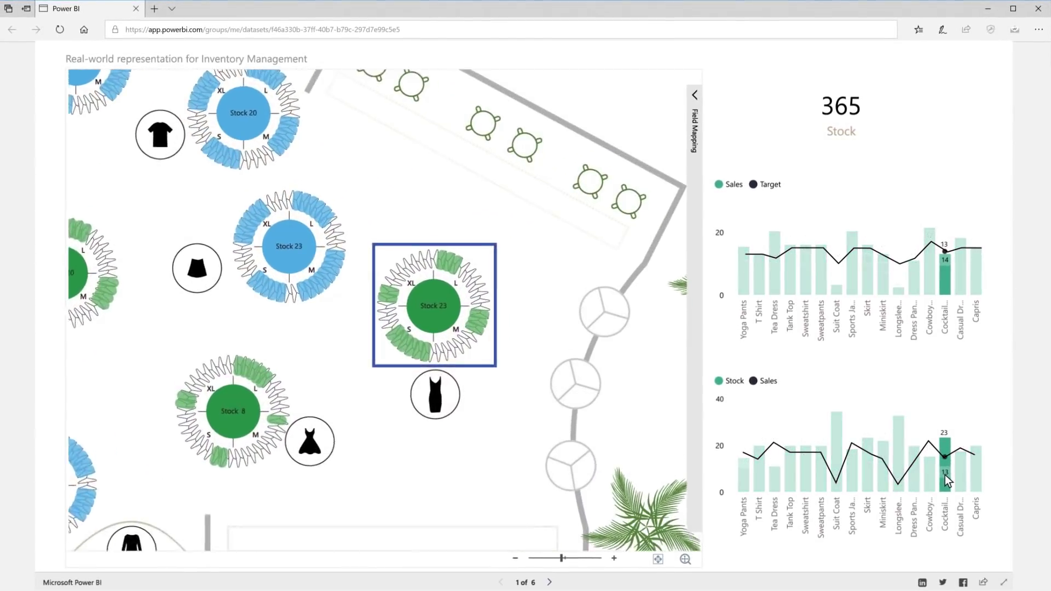
click(820, 475)
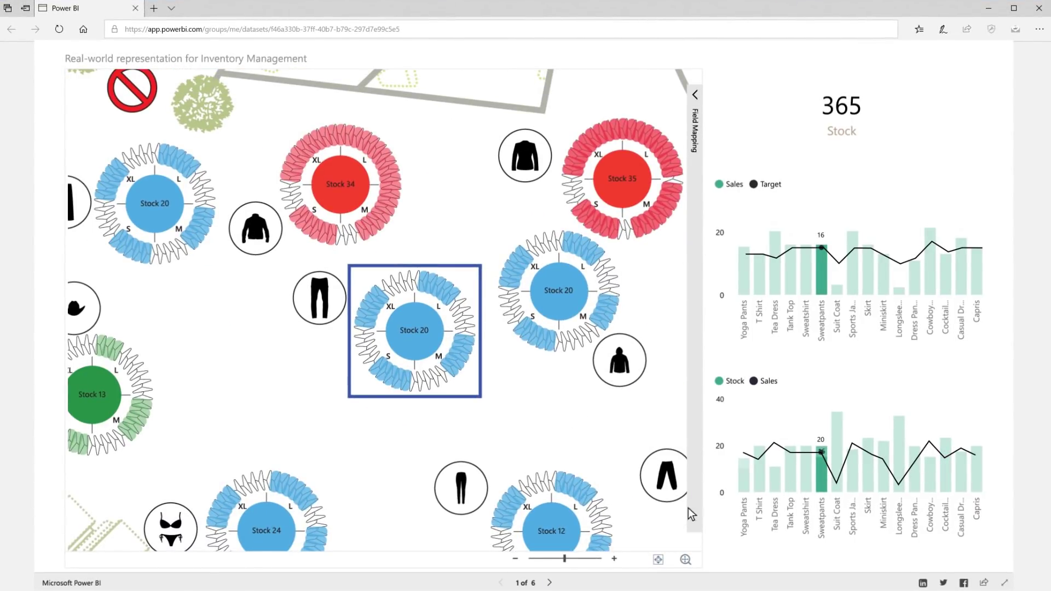
click(665, 514)
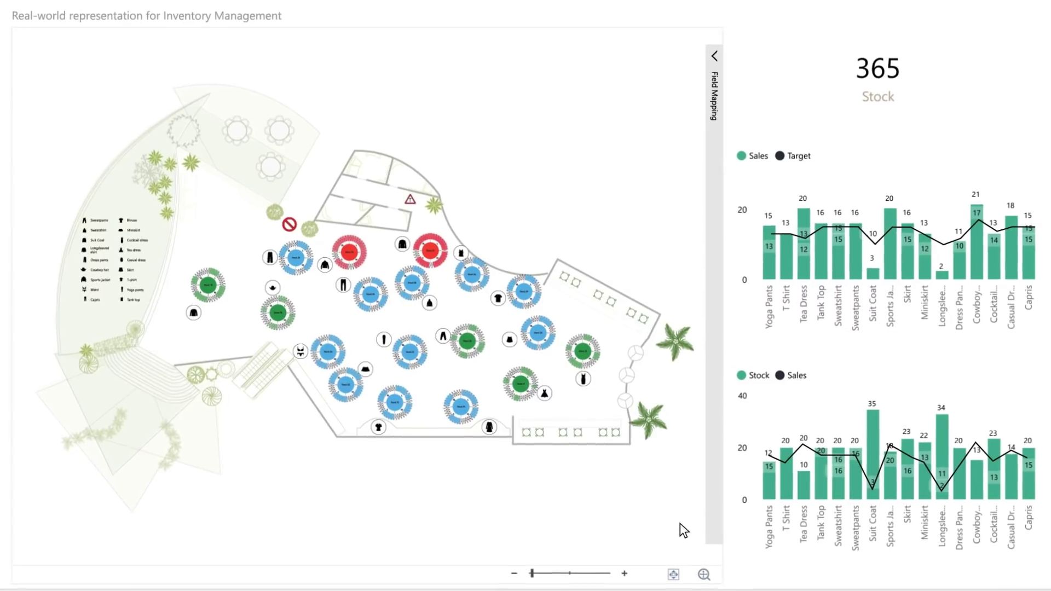